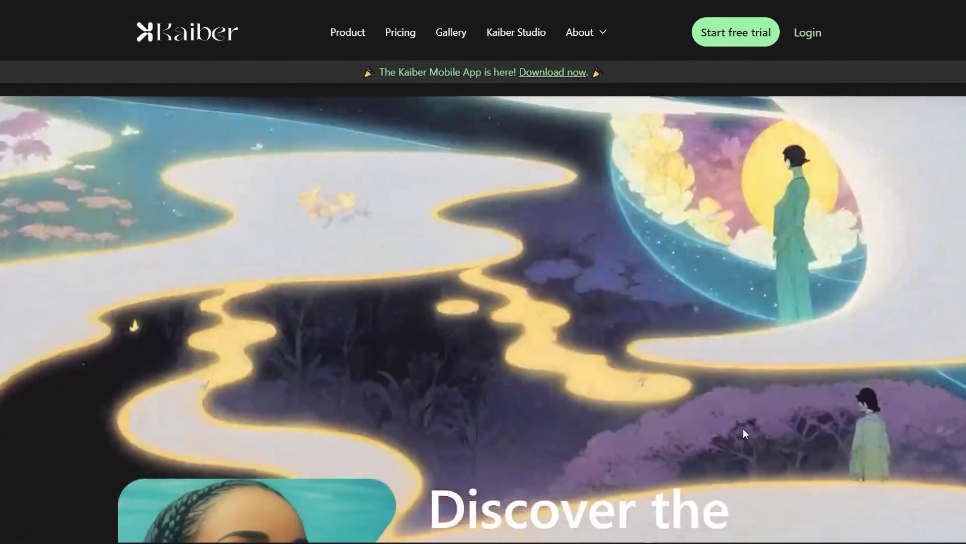
- Register a free trial account and return to the homepage, now showing 31677 credits
click(727, 37)
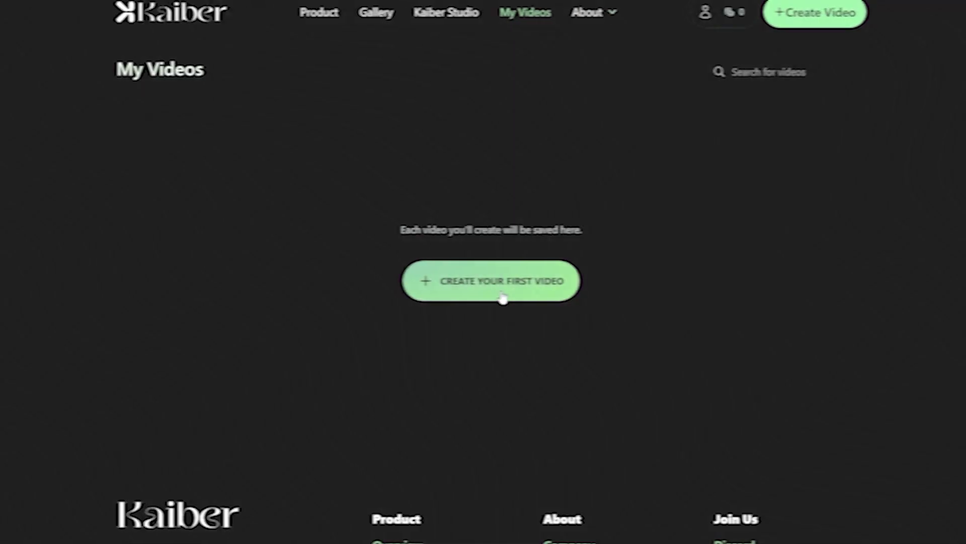
click(498, 292)
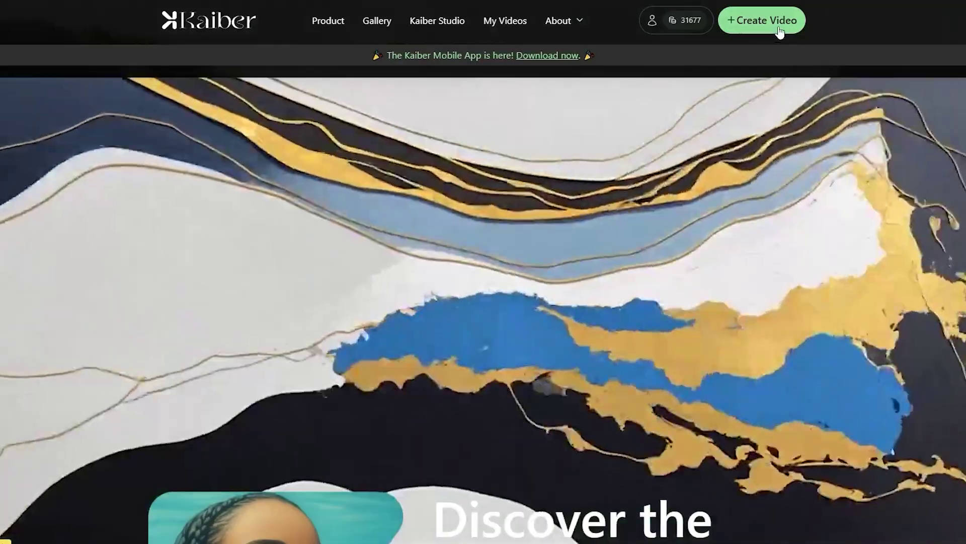
- Start a new video, look at the Transform type, and continue to the Flipbook prompt without uploads
click(791, 30)
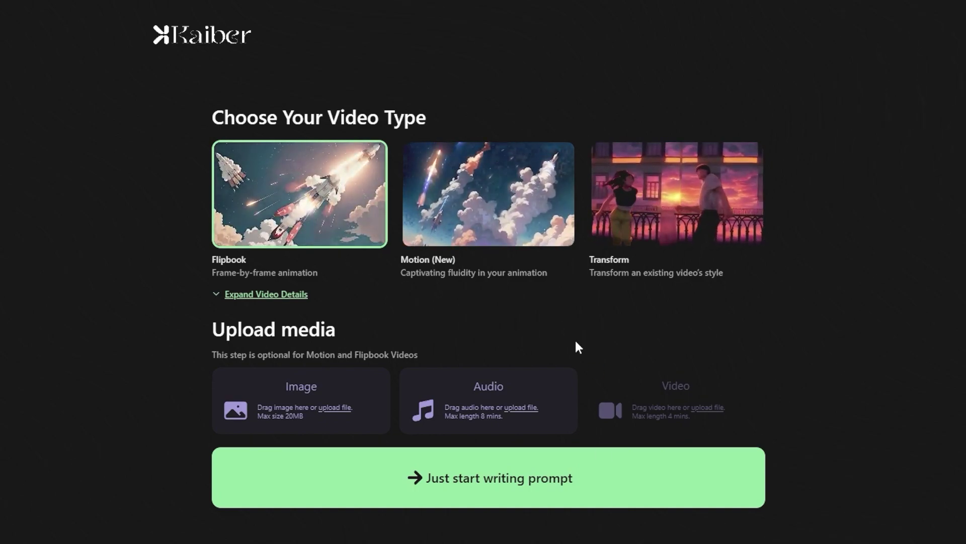
click(649, 234)
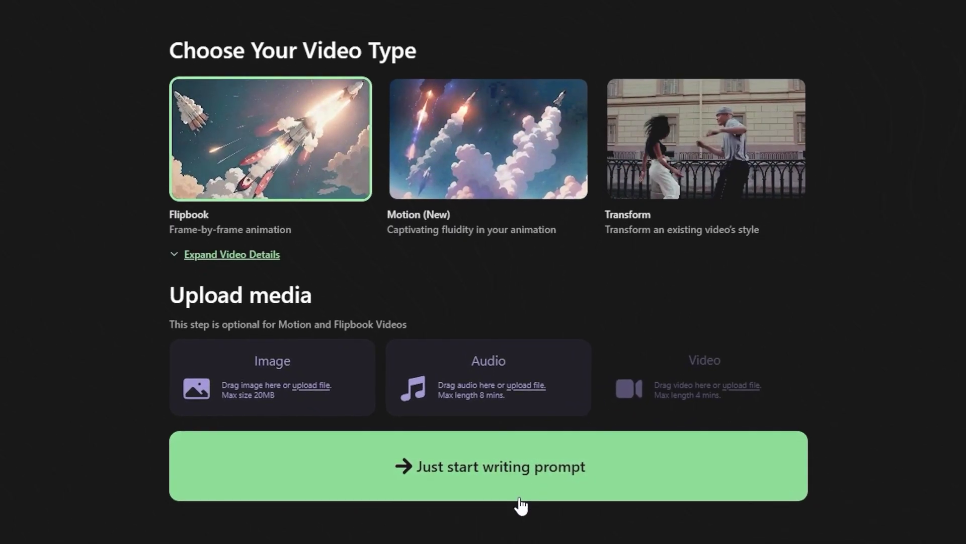
click(491, 496)
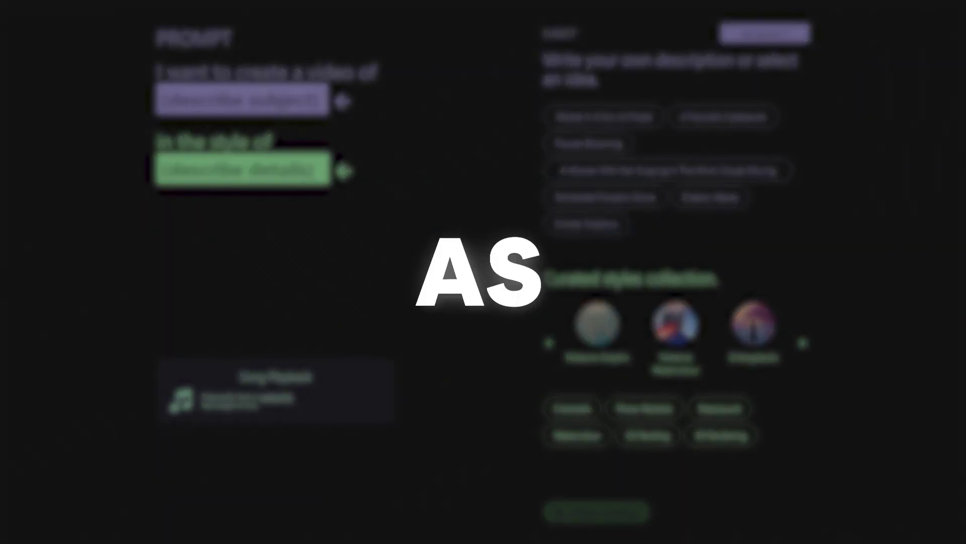
- Describe an ice skater dancing on a frozen pond in snowfall, in a cinematic, theatrical, filmy style
click(649, 118)
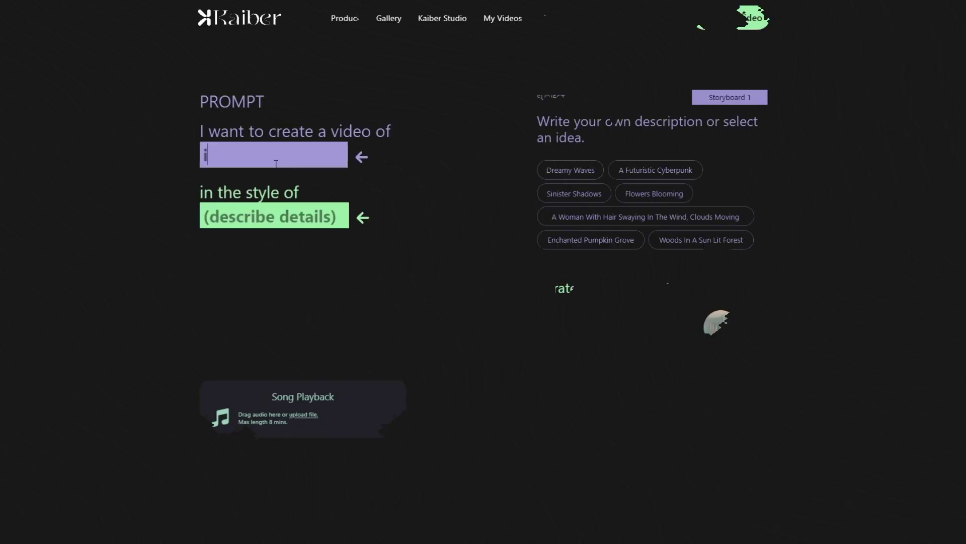
text(ice skater dancing)
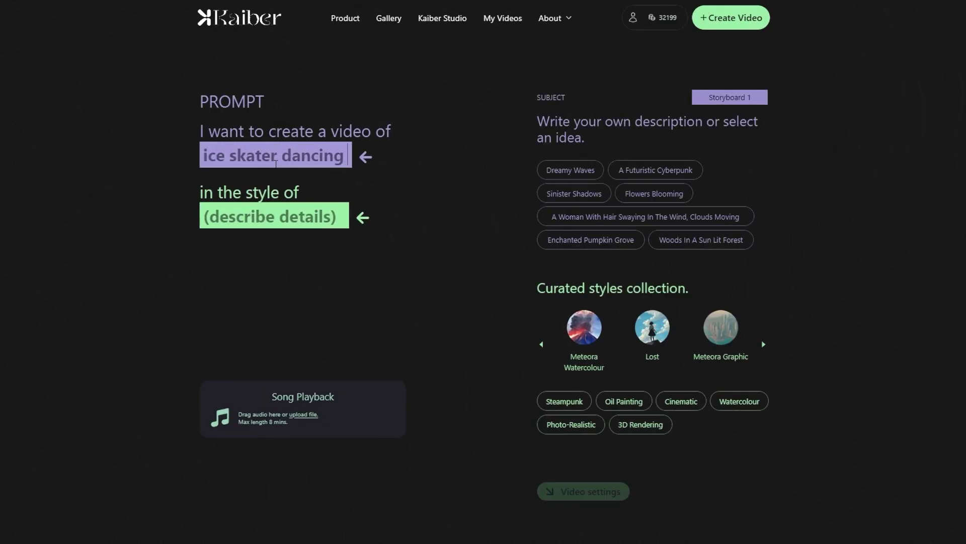
text( in snowfall)
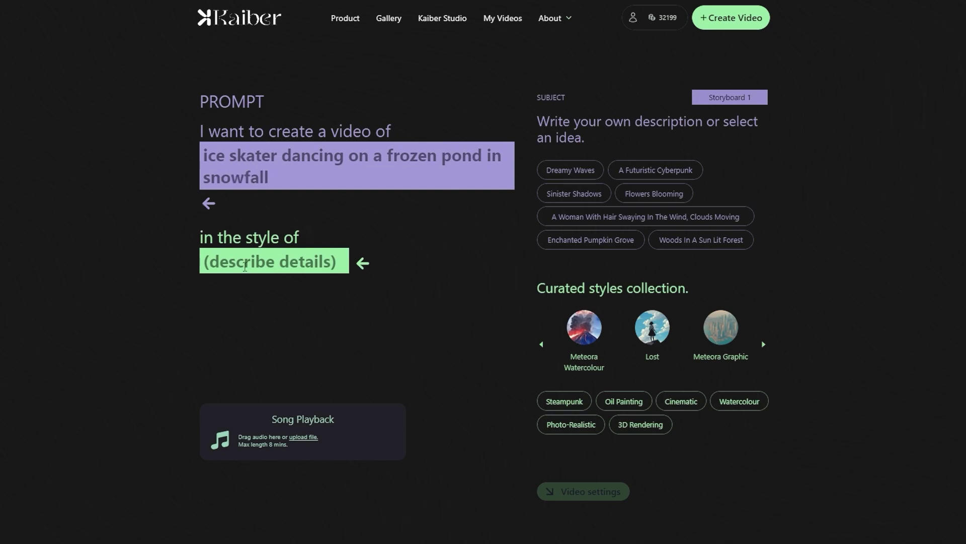
click(246, 267)
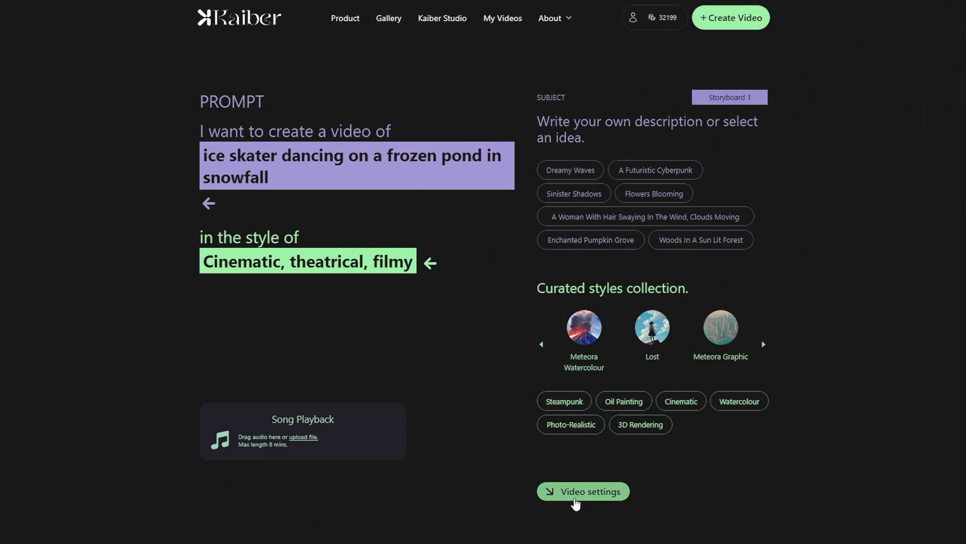
click(576, 497)
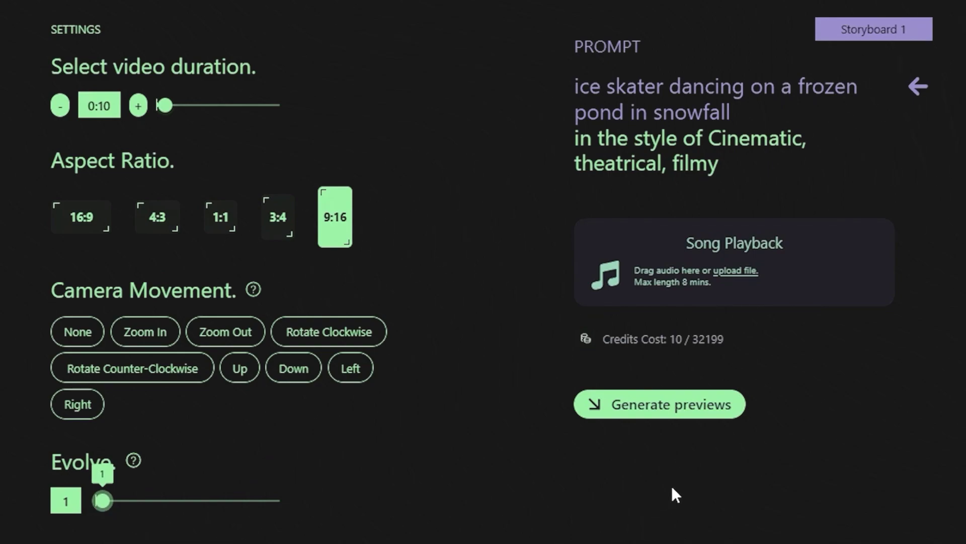
- Generate four skater preview frames with 0:10 duration and 9:16 aspect ratio
click(667, 408)
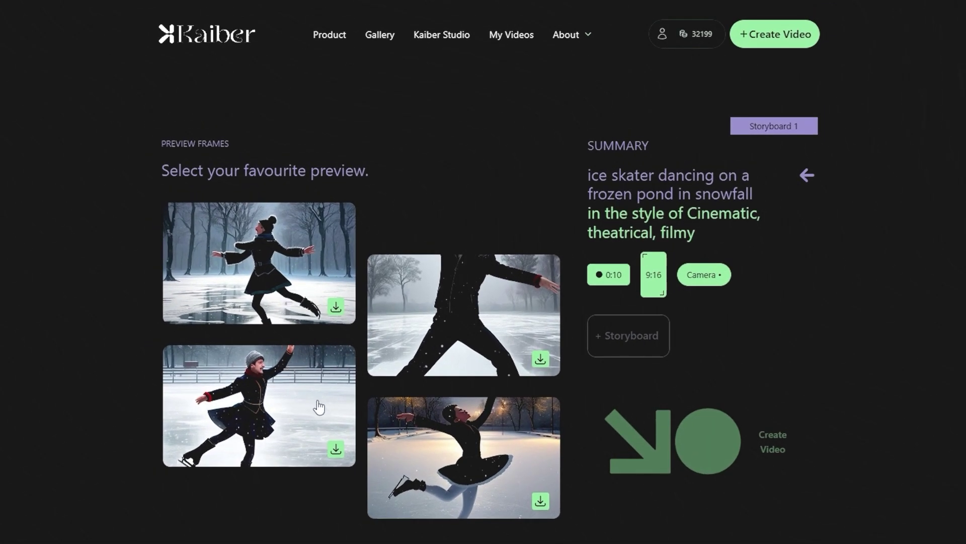
- Add the full-body skater preview to the storyboard and render the Flipbook video
click(442, 340)
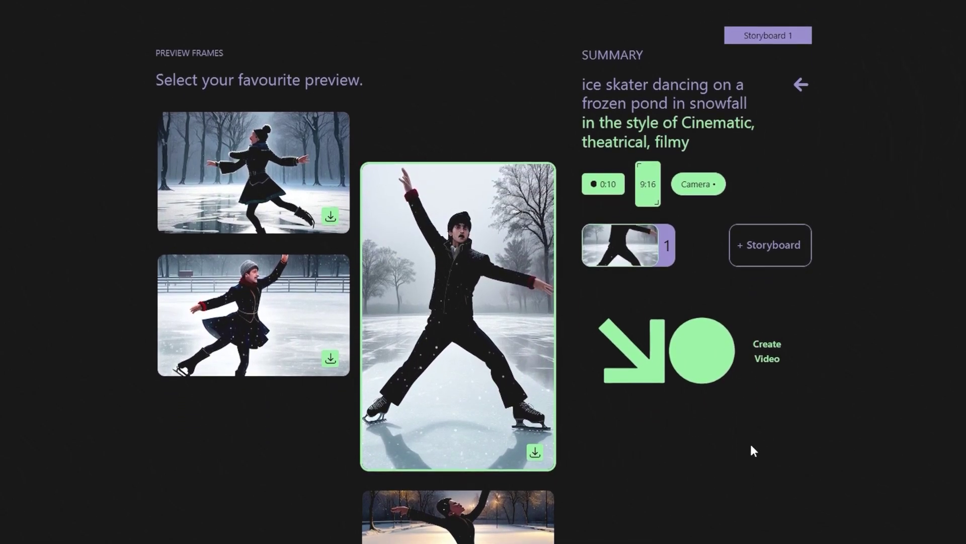
click(773, 380)
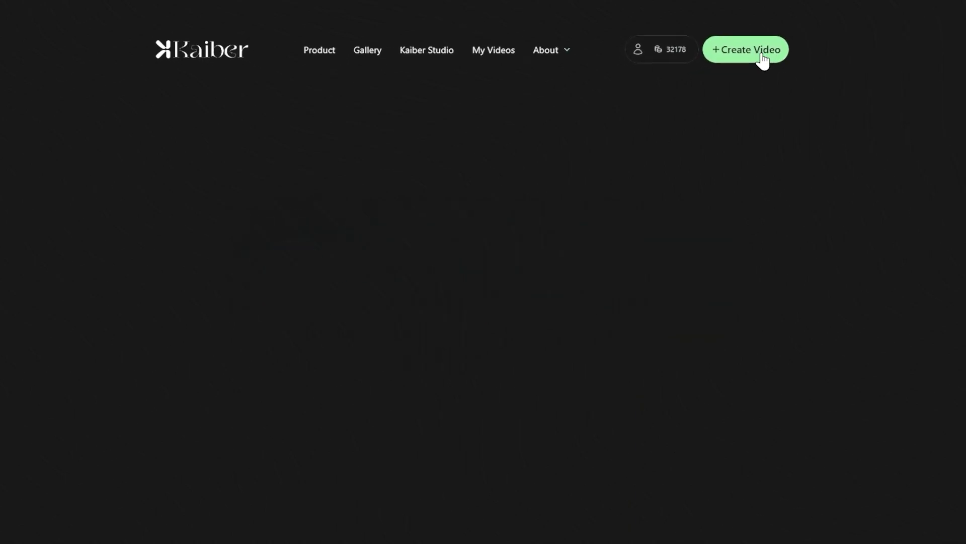
- Begin creating another new video
click(763, 58)
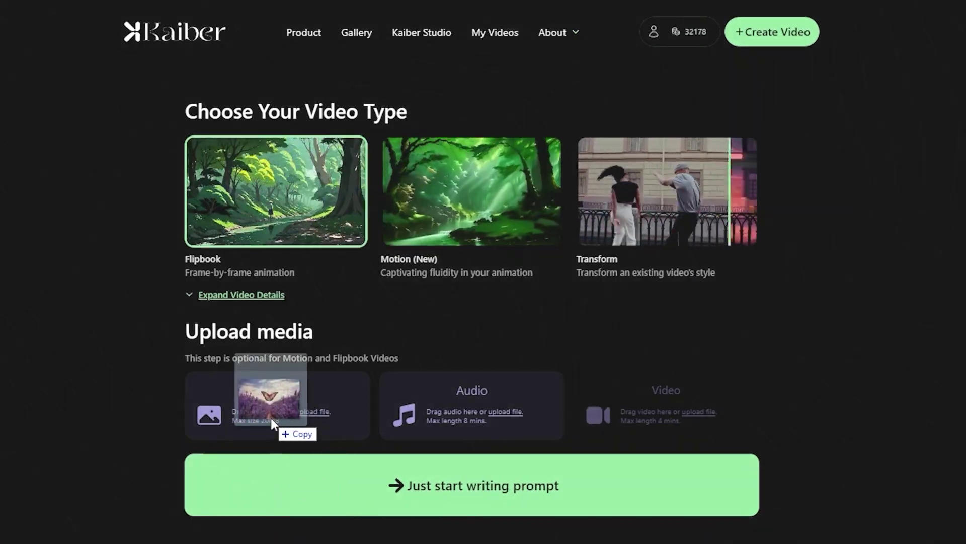
- Upload the butterfly photo and enter the subject 'A beautiful butterfly flying in the field'
drag(271, 418, 271, 418)
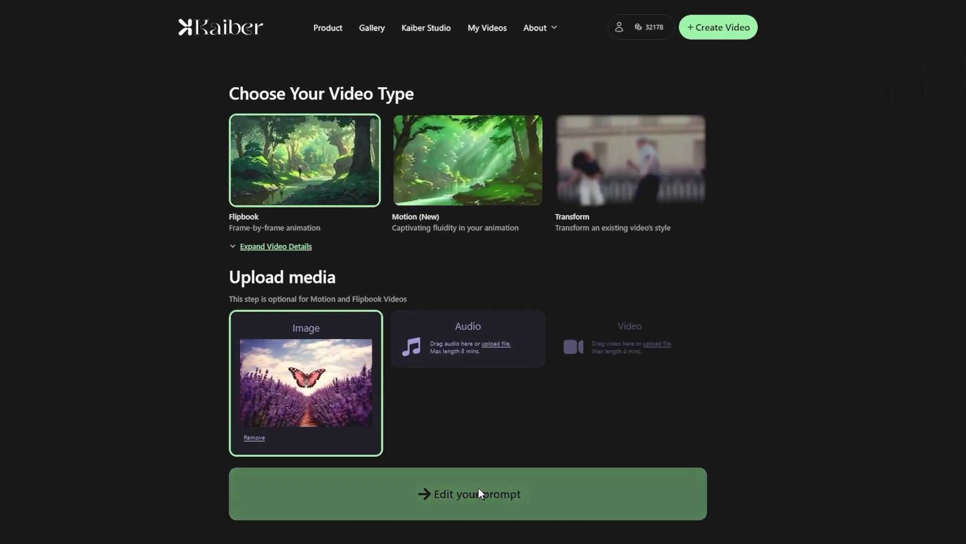
click(478, 492)
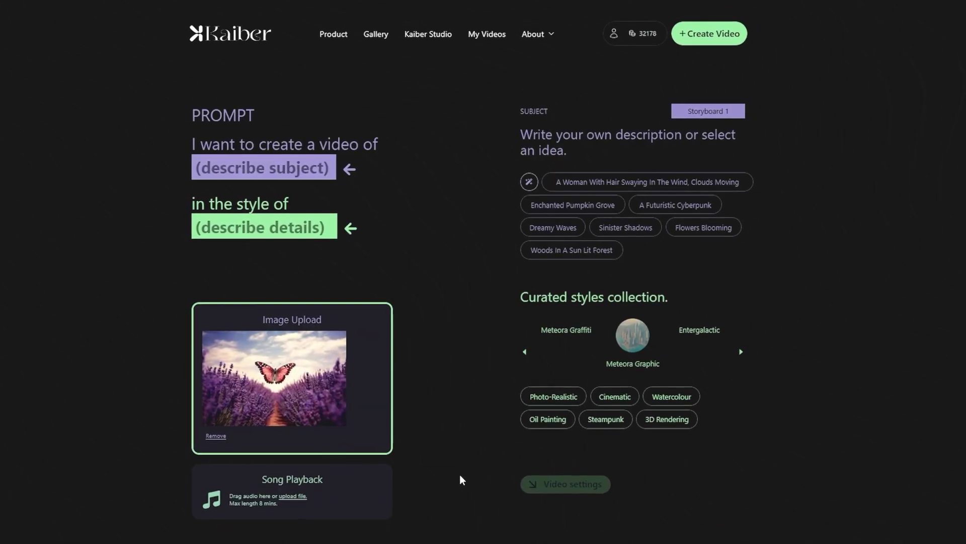
click(258, 159)
text(A beautiful)
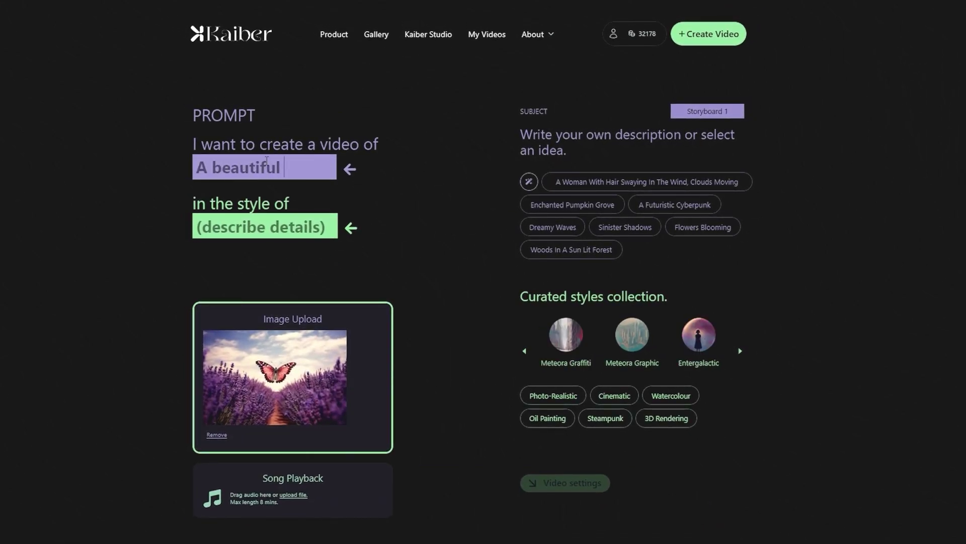
text( butterfly flying in the fields of purple flowers)
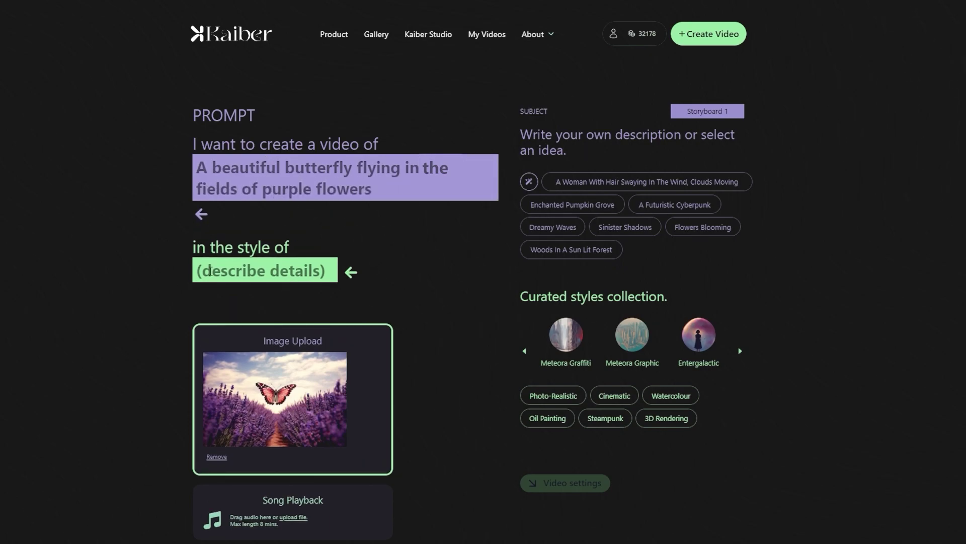
- Set the style to cinematic, bright and dreamy, and add an audio file as the song track
click(210, 271)
text(Cinematic, bright and dreamy)
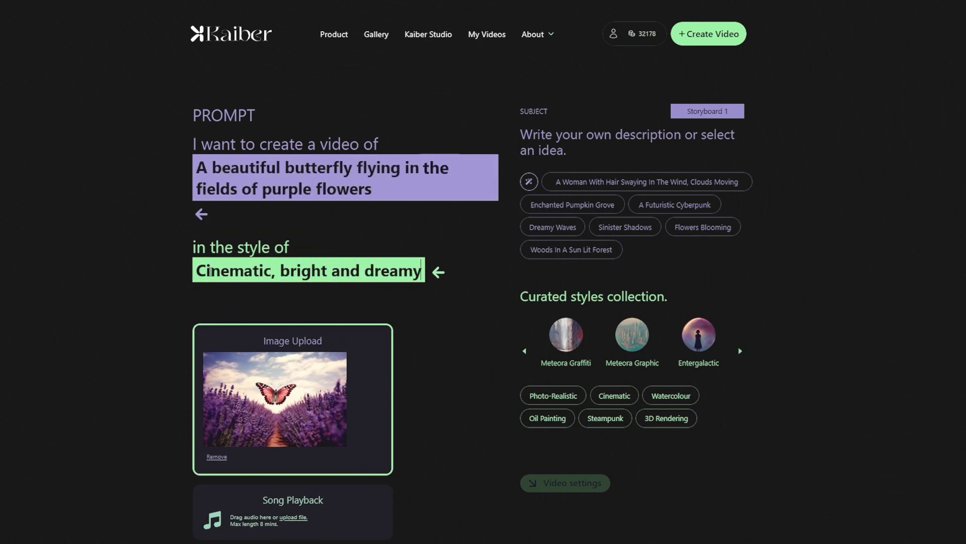
drag(312, 521, 300, 511)
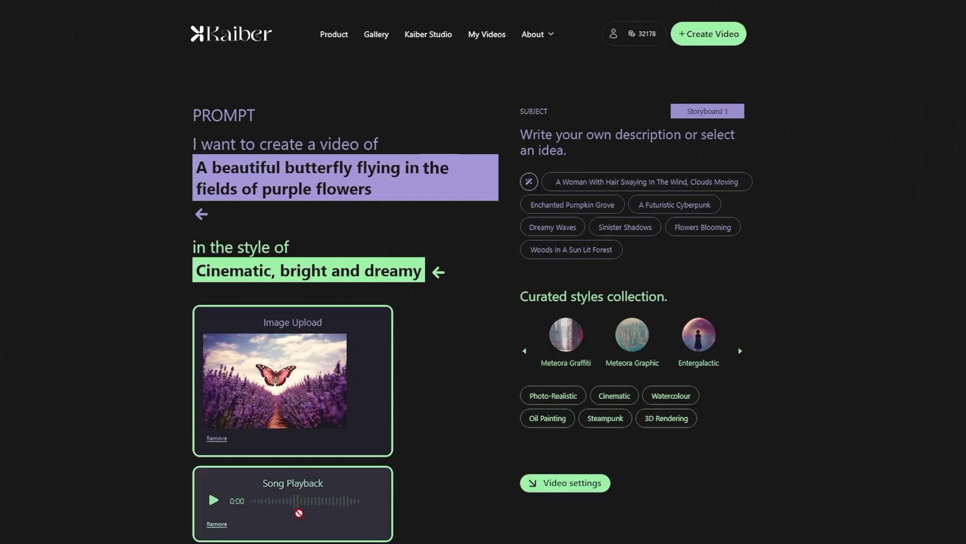
- Set the camera movement to Zoom In, generate previews, and add the top-left butterfly frame
click(551, 483)
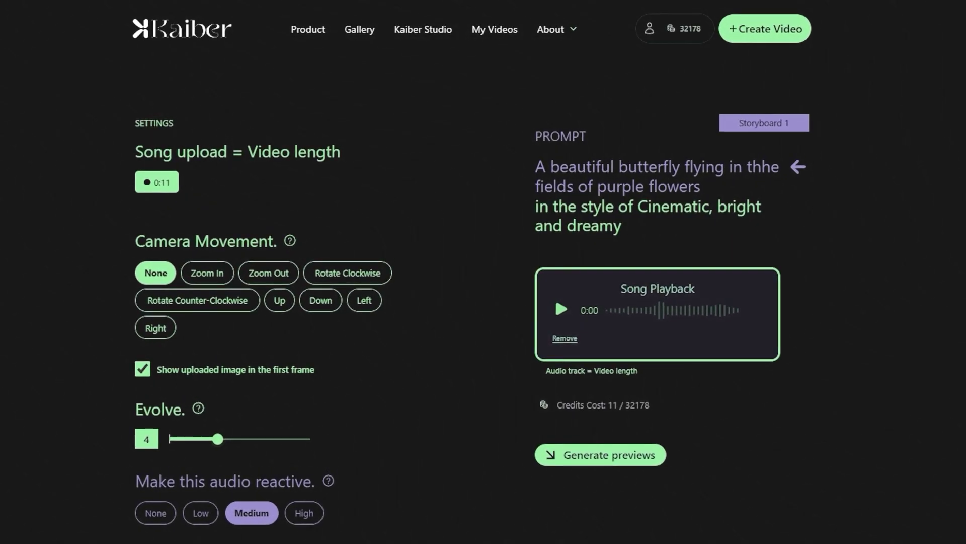
click(207, 272)
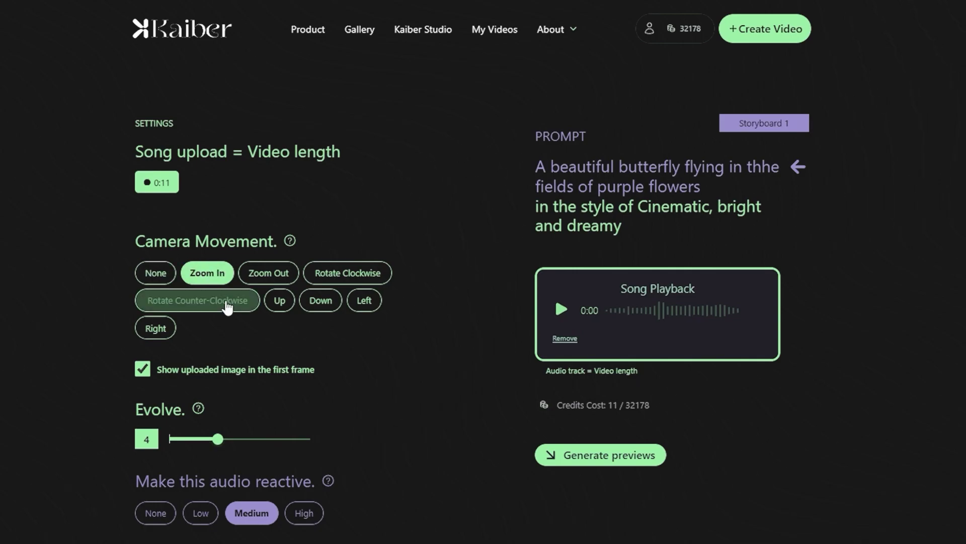
click(575, 456)
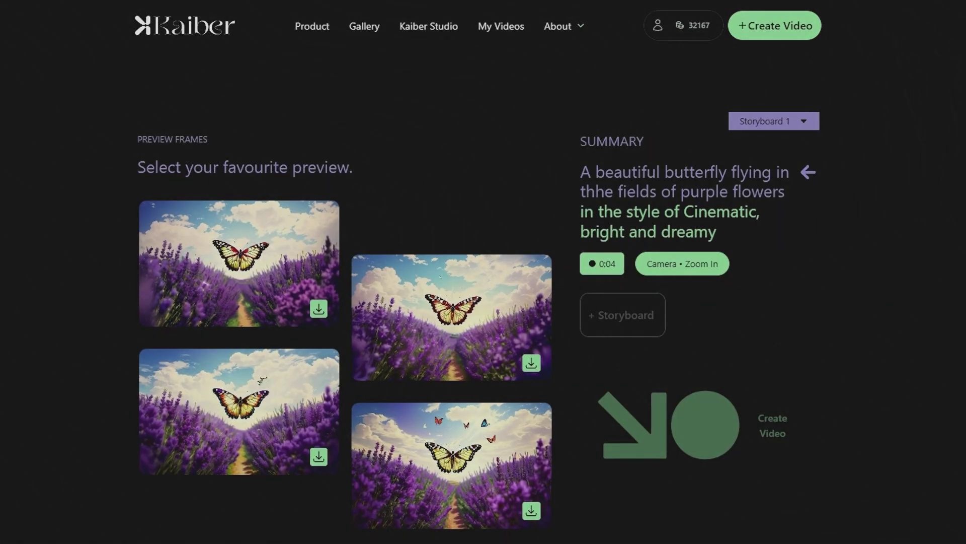
click(227, 285)
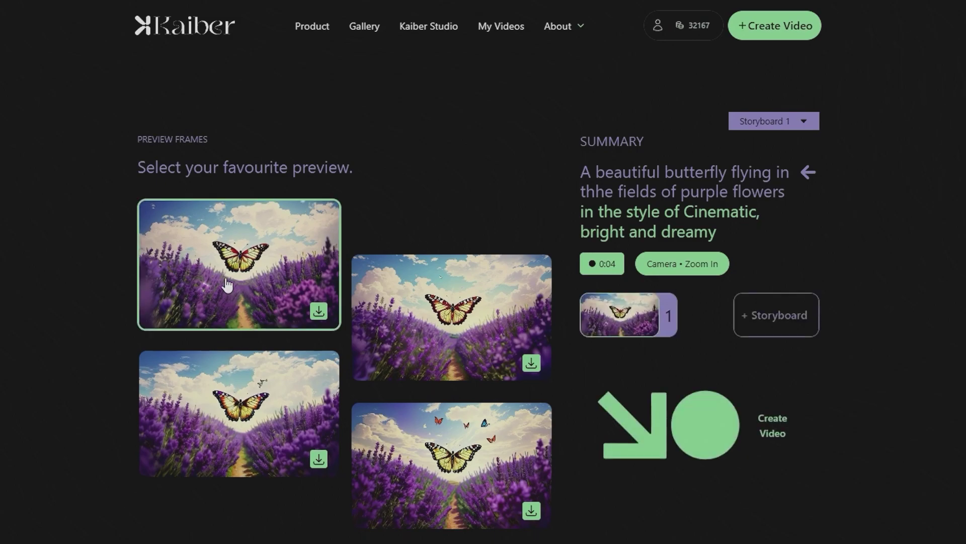
- Add Storyboard 2 with daytime turning into night, dark and mystical, and generate its preview
click(769, 317)
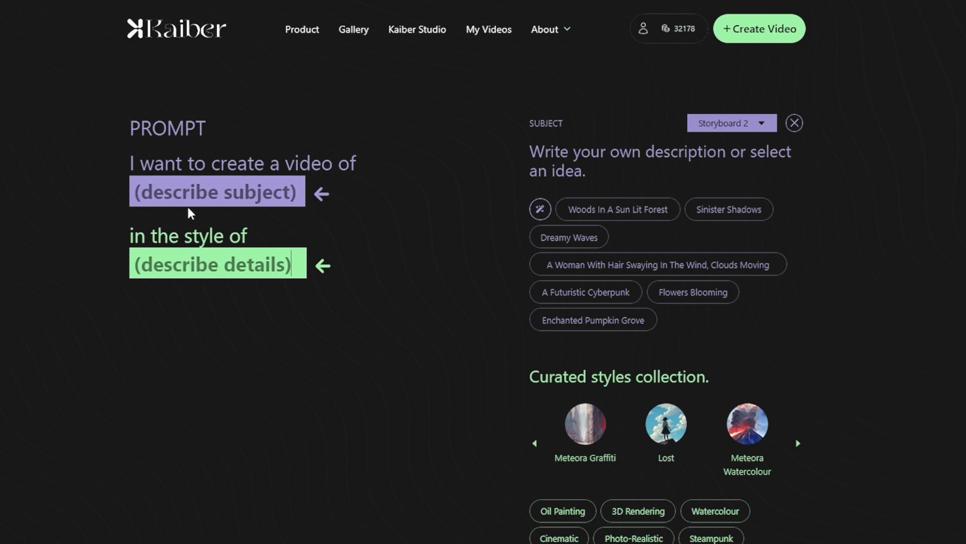
click(190, 188)
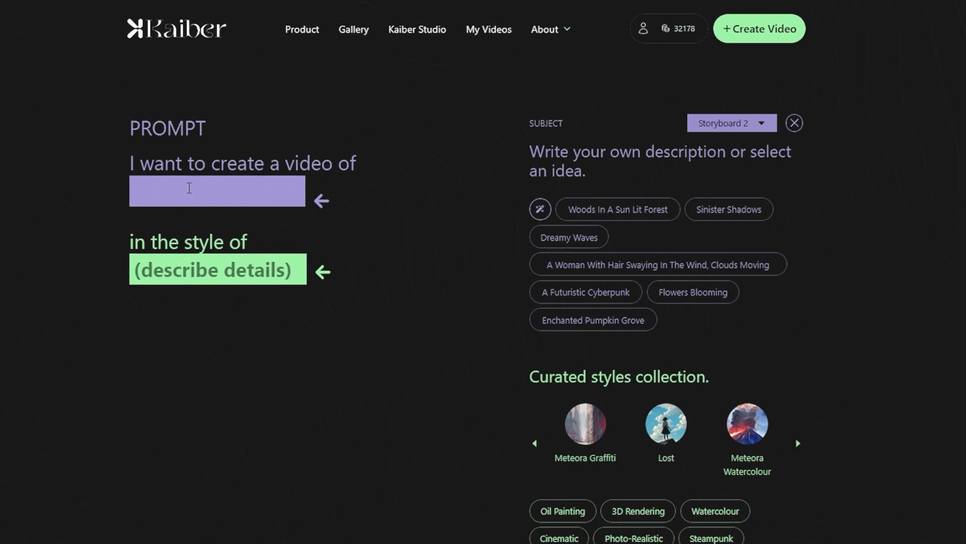
text(dark and mystical)
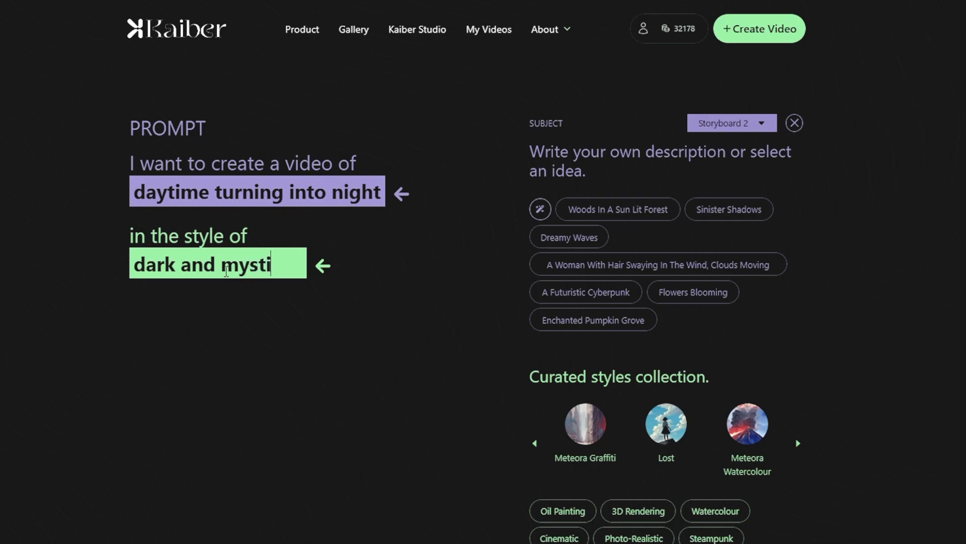
click(565, 524)
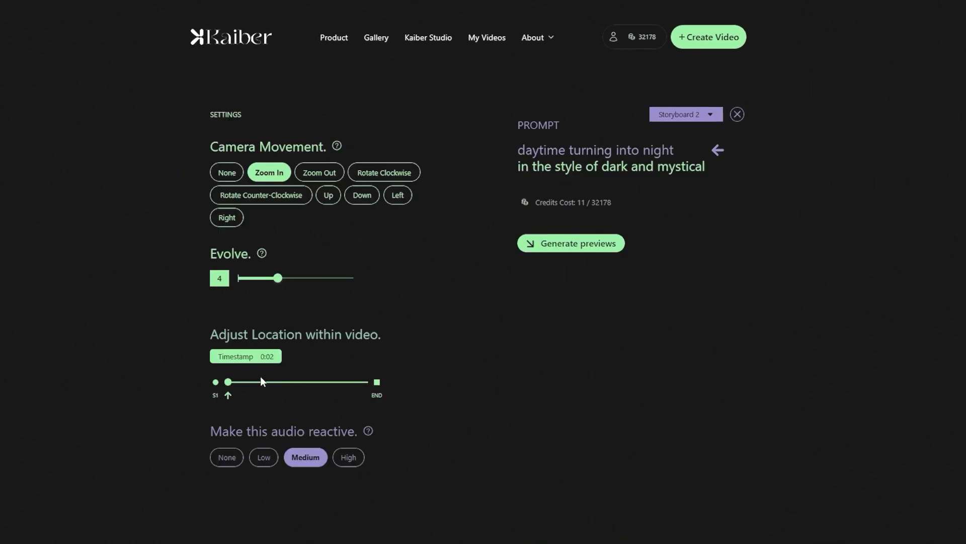
click(612, 245)
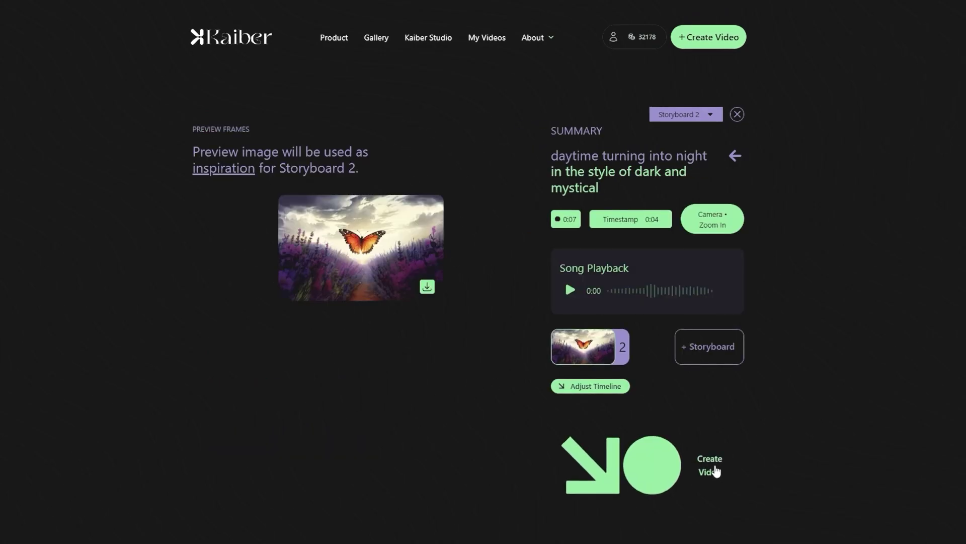
- Launch rendering of the butterfly storyboard video
click(715, 468)
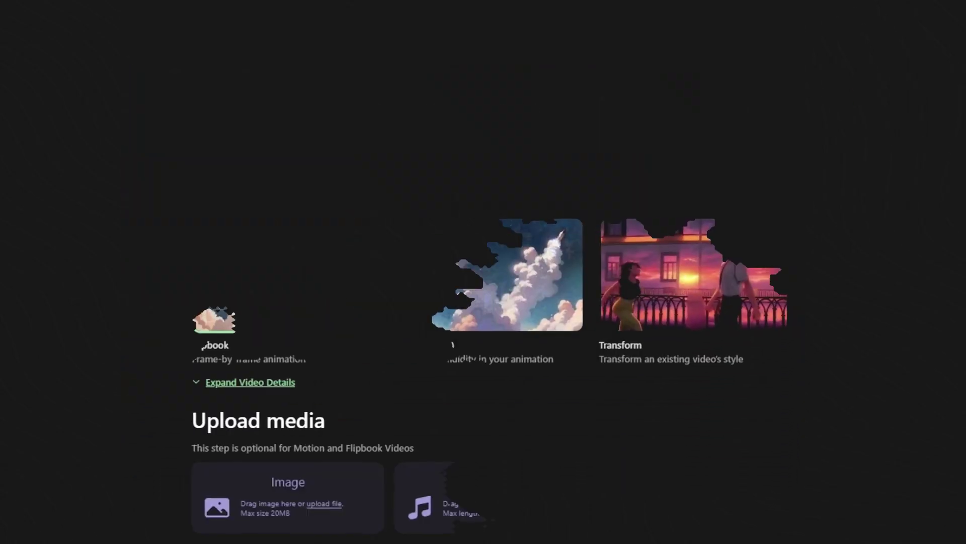
- Choose Motion as the new video type and upload the butterfly-in-lavender photo as the starting image
click(508, 241)
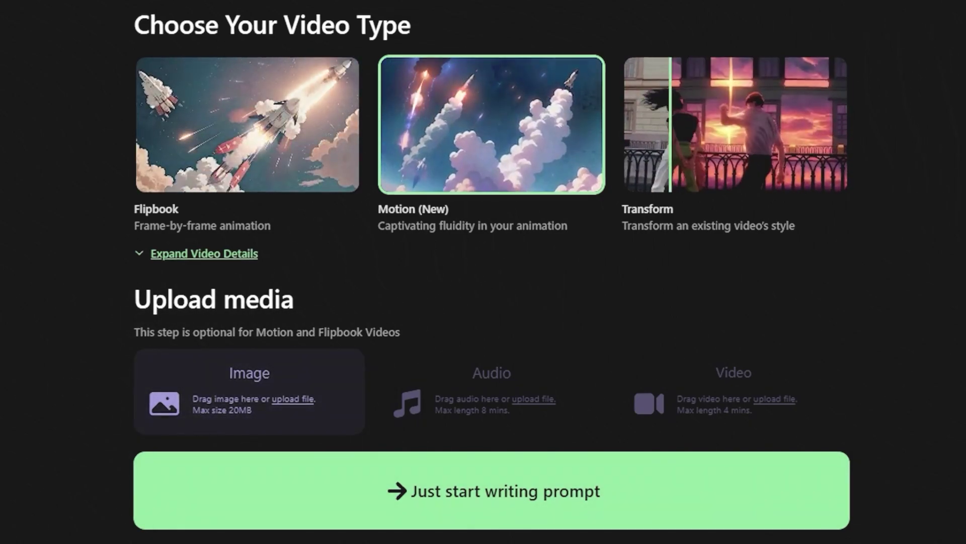
drag(244, 543, 291, 419)
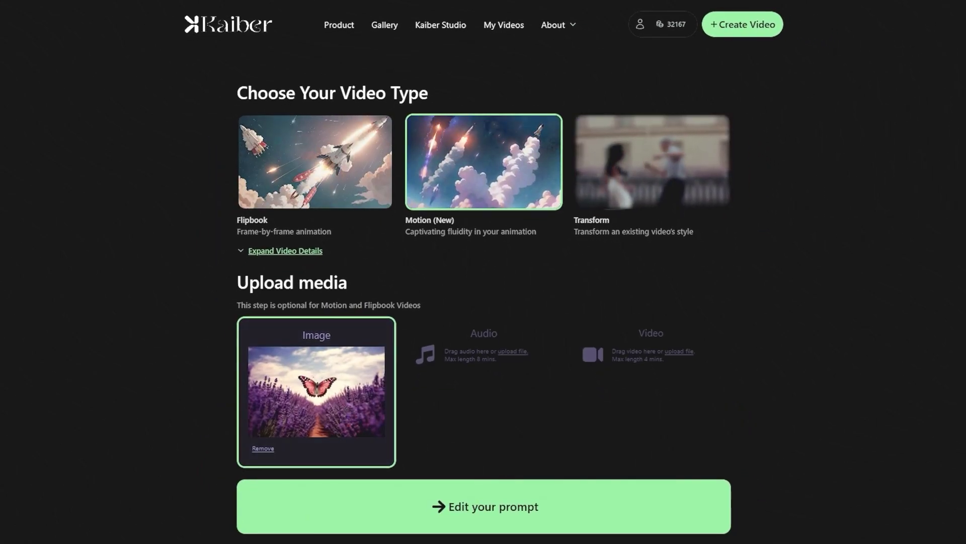
- Prompt a butterfly moving and changing colour in an enchanted, fairy-tale, forest aesthetic, with Evolve 5
click(455, 505)
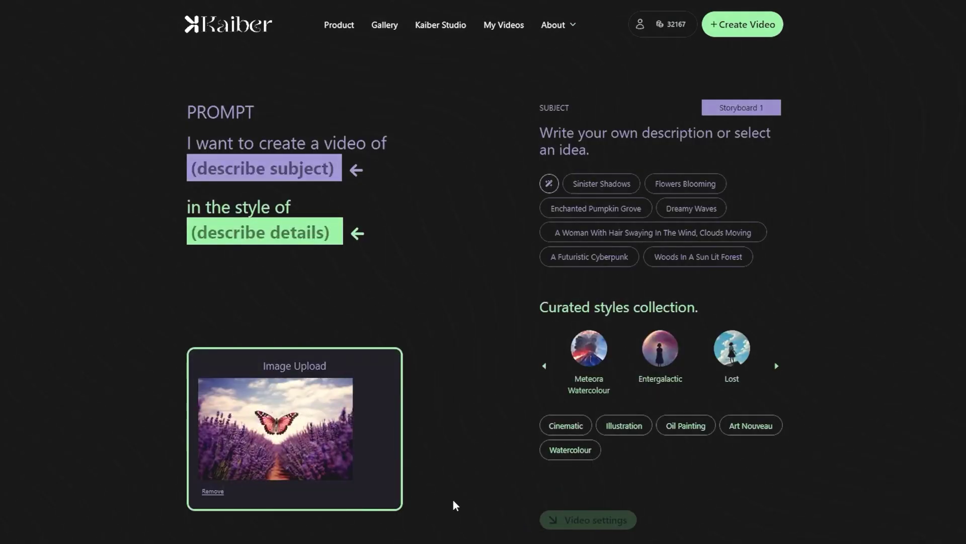
click(274, 166)
text(butterfly moving a)
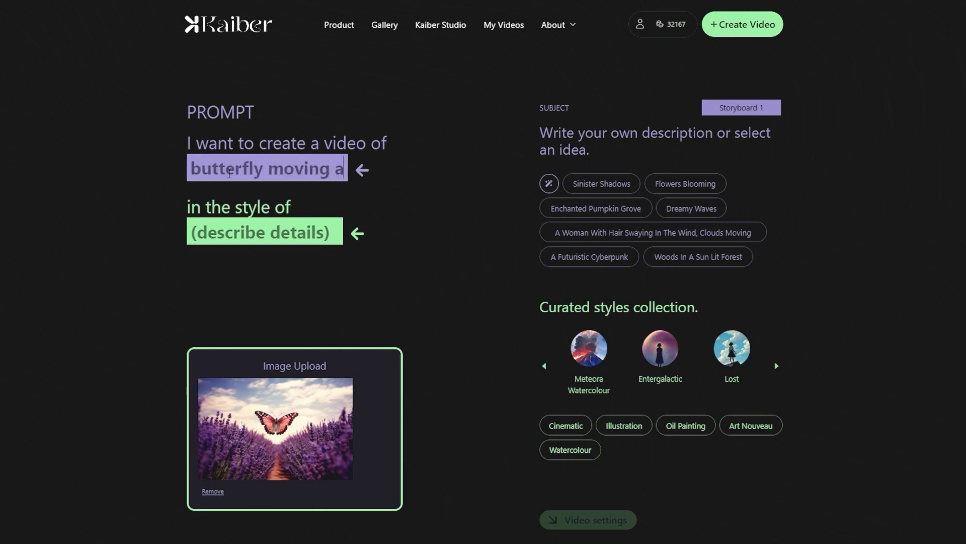
text(nd changing its colour into different shades of blue)
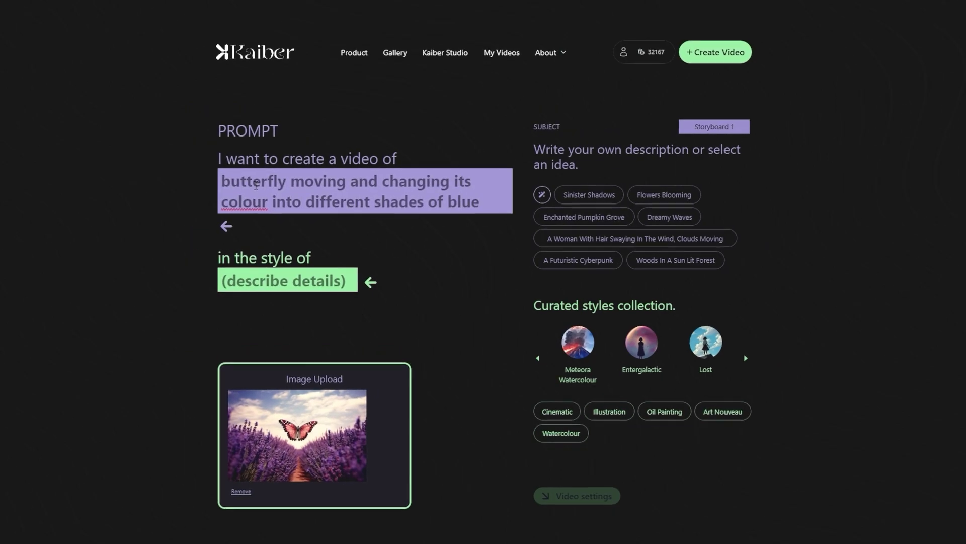
click(243, 282)
text(enchanted, fairy)
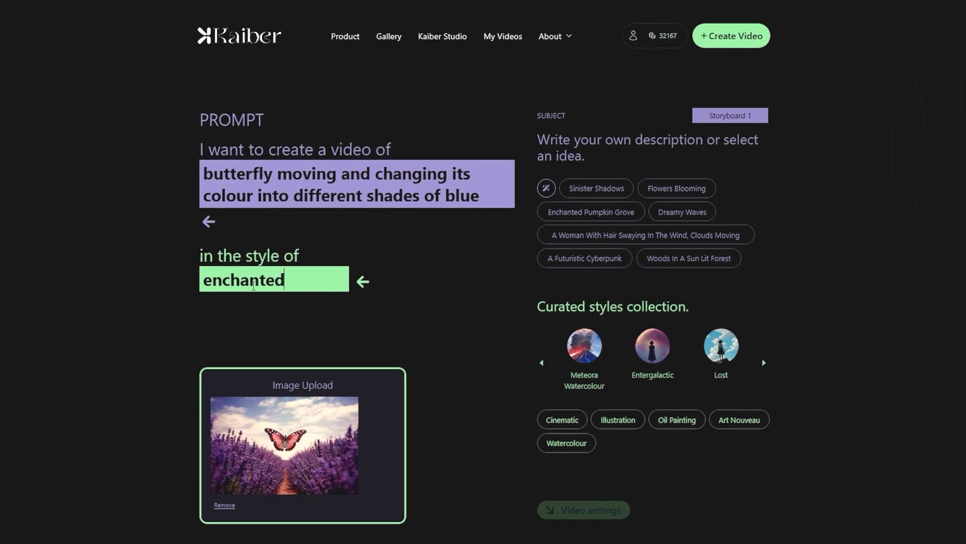
text(-tale, forest aesthhetic)
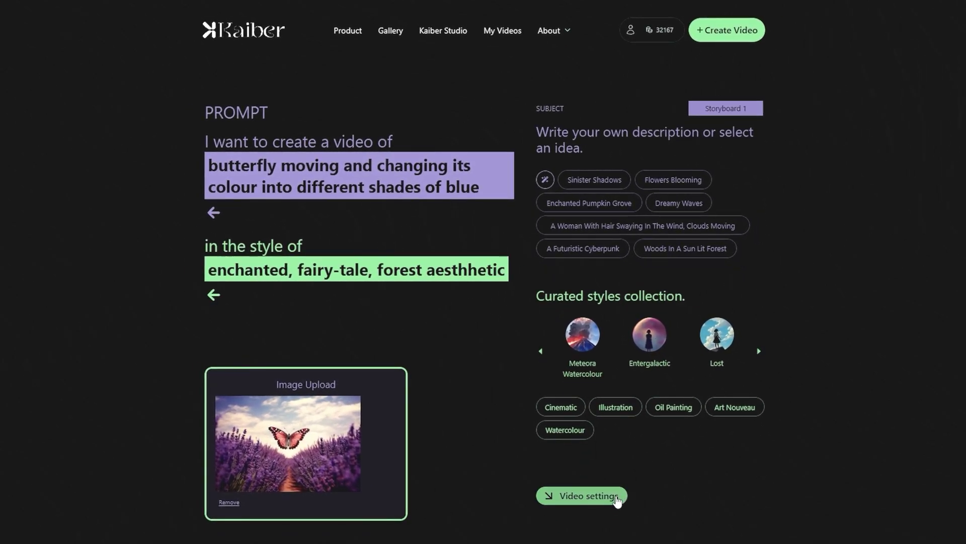
click(616, 499)
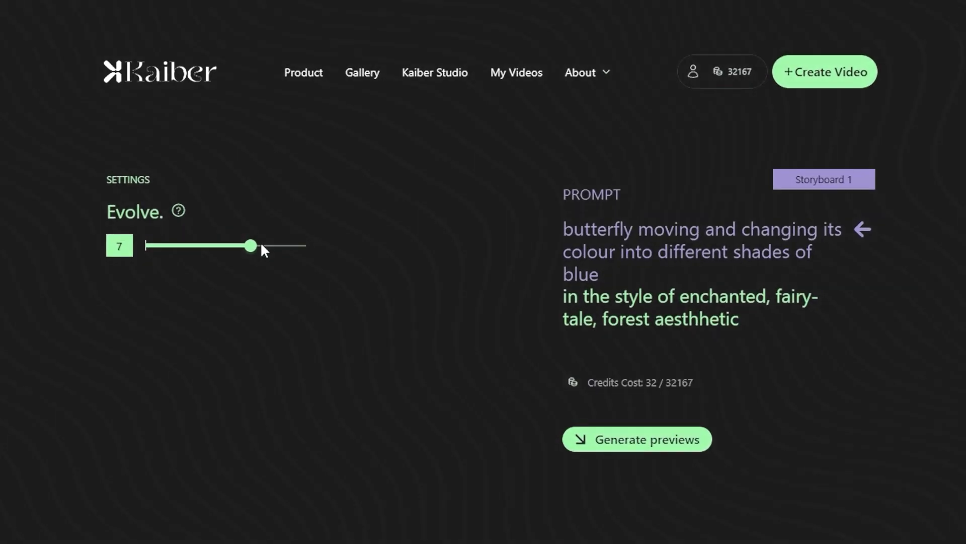
drag(260, 248, 194, 267)
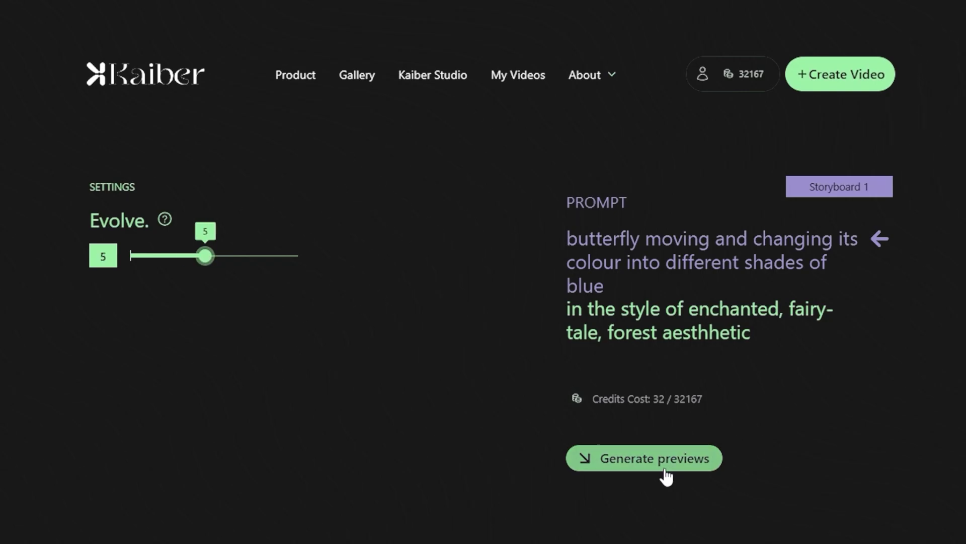
- Generate the butterfly preview frames and create the motion video from them
click(654, 458)
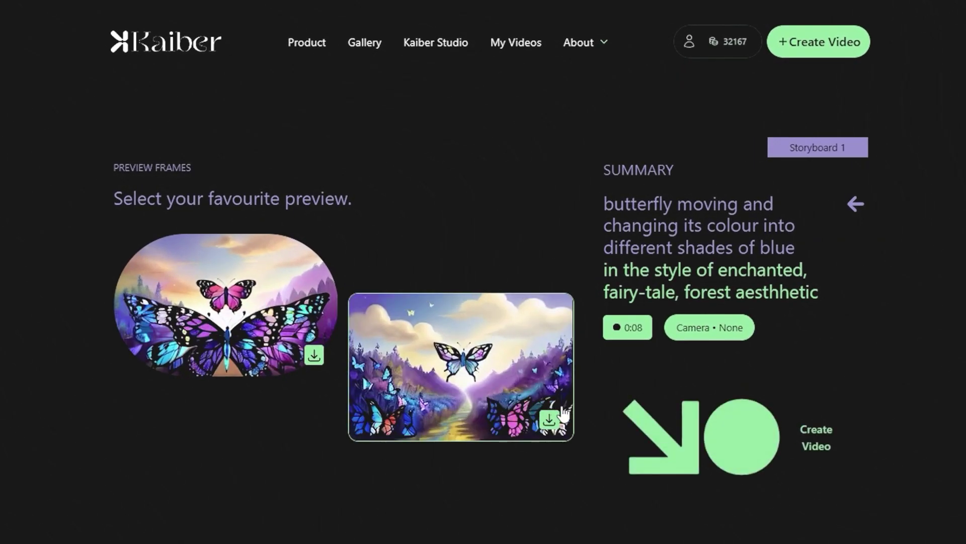
click(724, 432)
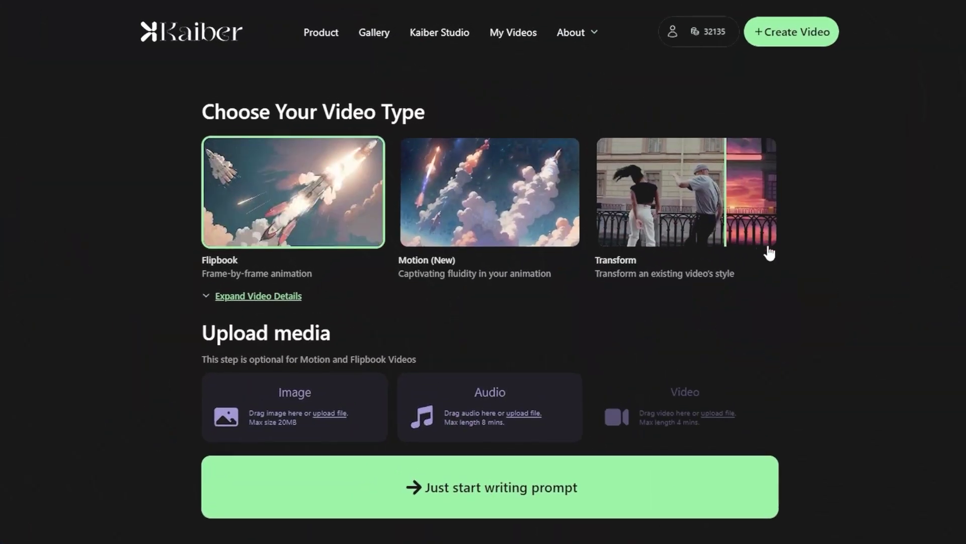
- Choose Transform and upload the cat-at-piano clip as the source video
click(719, 214)
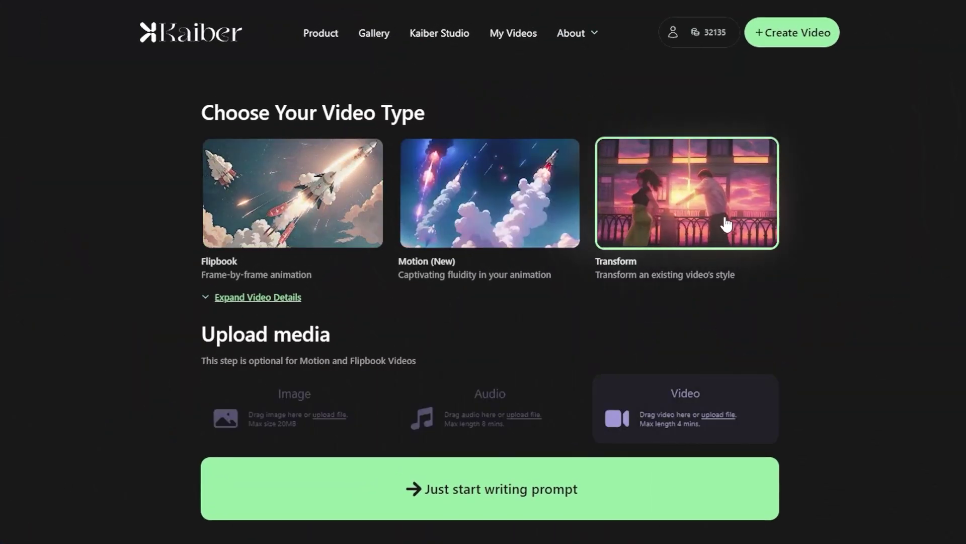
drag(726, 224, 685, 428)
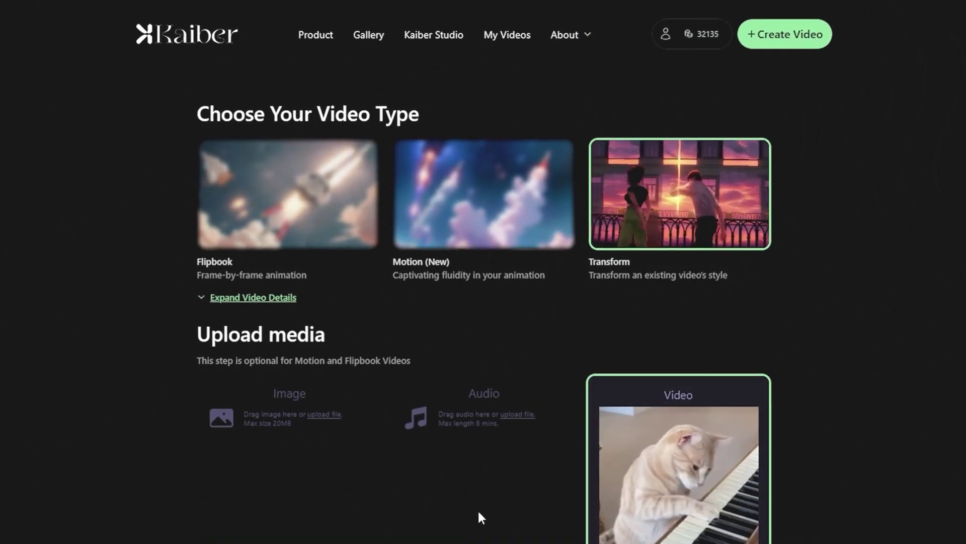
scroll(468, 503, down, 3)
scroll(469, 450, down, 2)
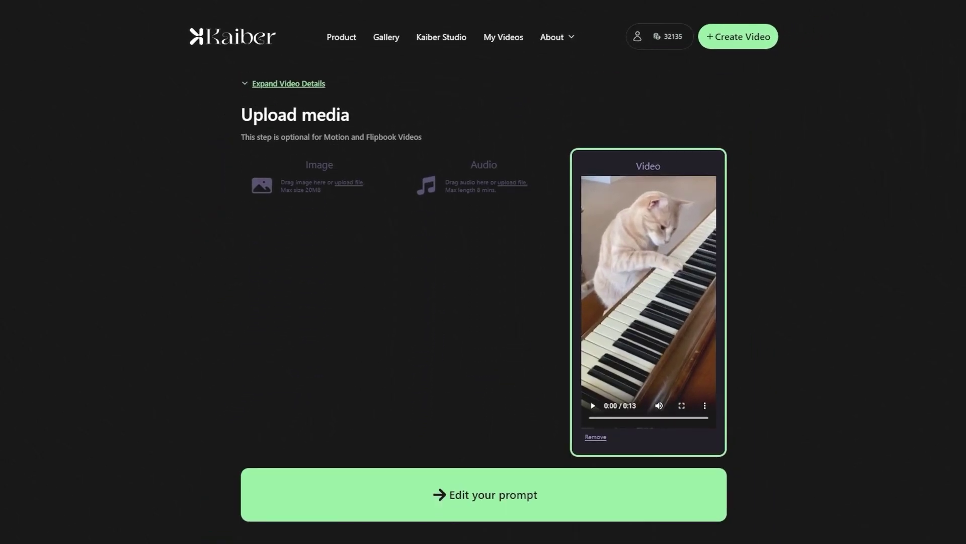
- Prompt a black robotic villainy cat in a dark, futuristic robot style
click(552, 497)
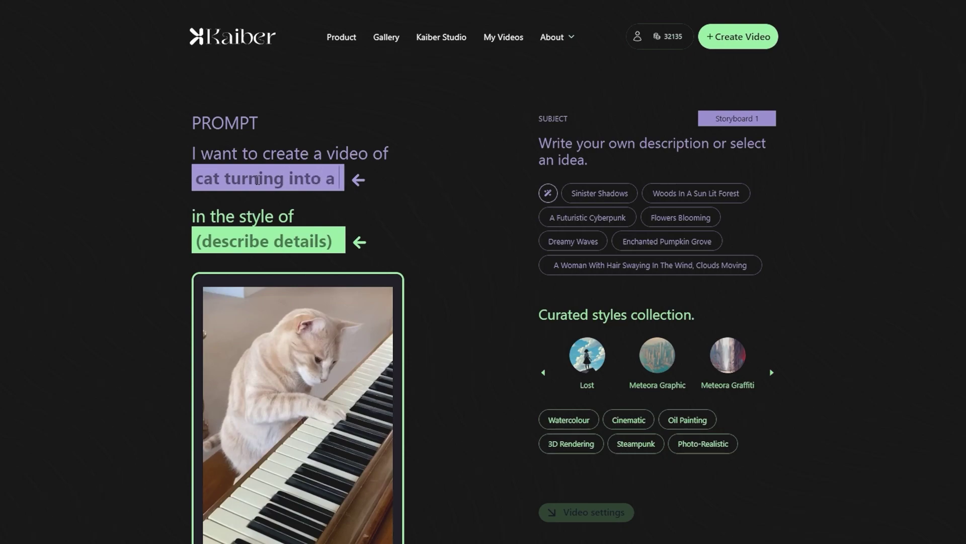
text(llainy cat)
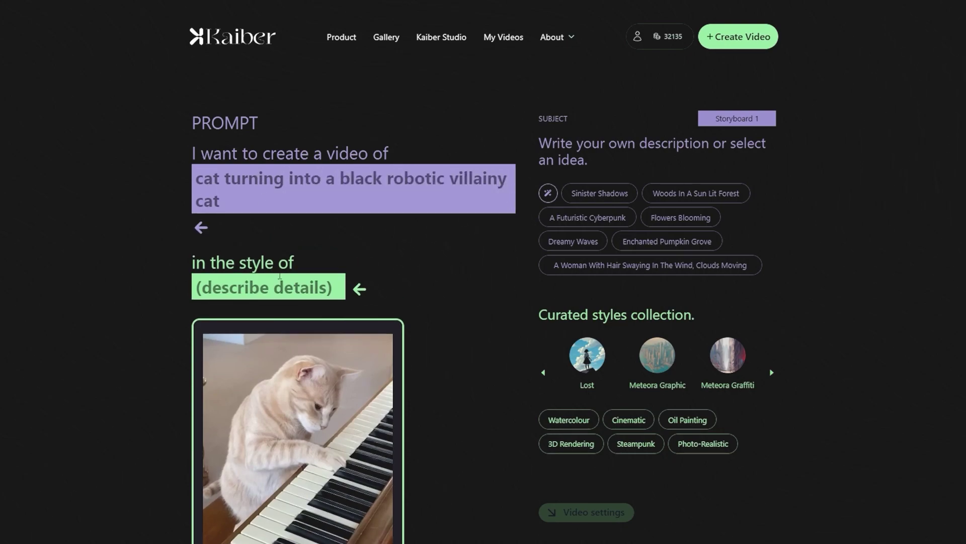
click(283, 288)
text(dark, futuristic robot type)
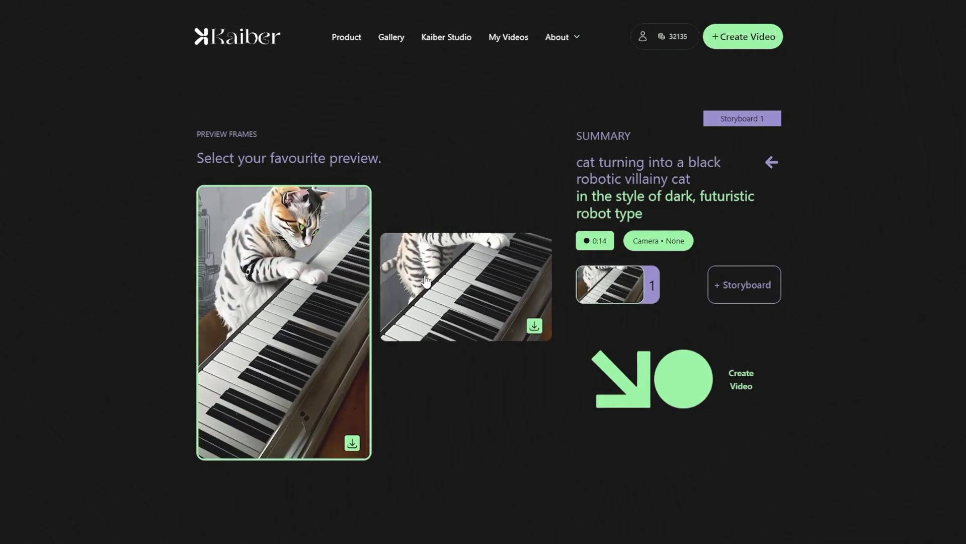
- Mark the second robotic-cat preview as favourite and create the transformed video
click(539, 367)
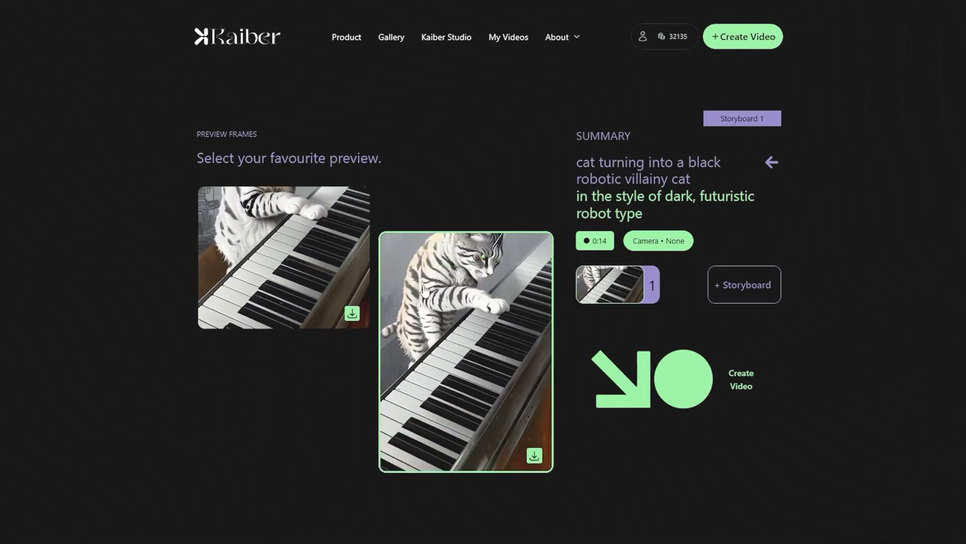
click(618, 377)
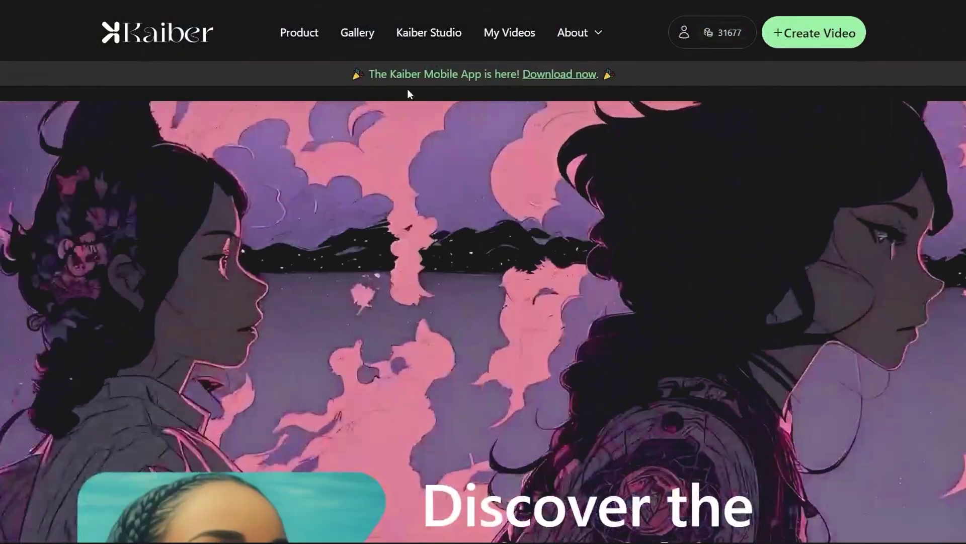
- Open the Made with Kaiber gallery and scroll through its video thumbnails
click(357, 34)
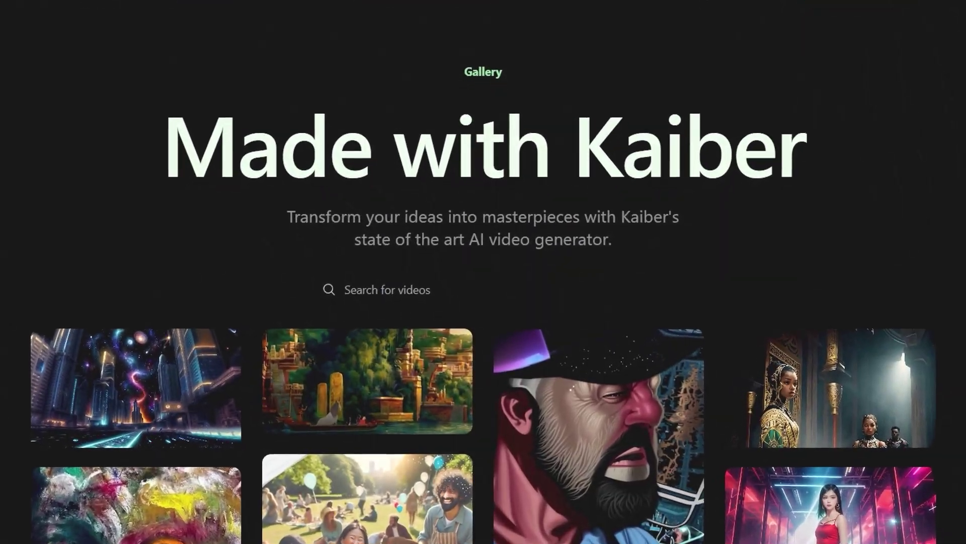
scroll(764, 126, down, 12)
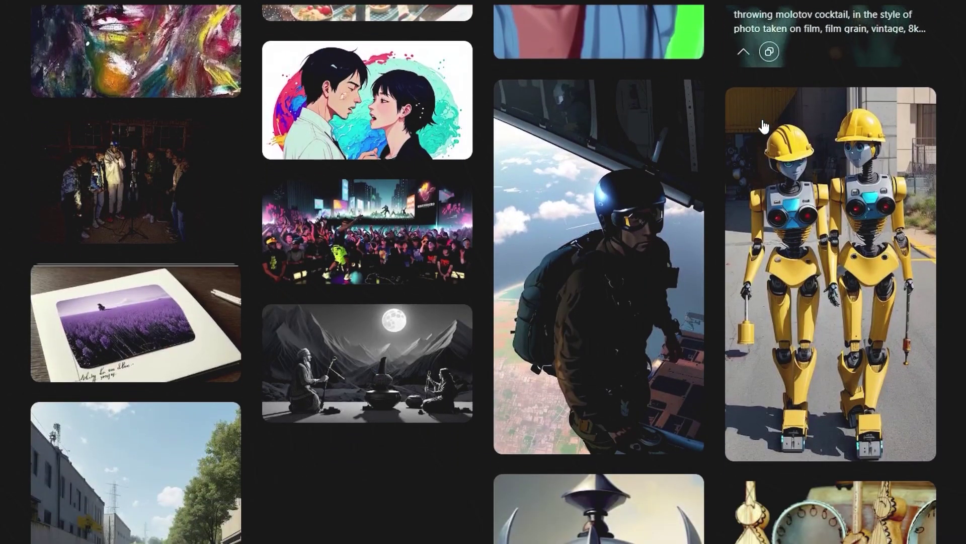
scroll(764, 126, down, 4)
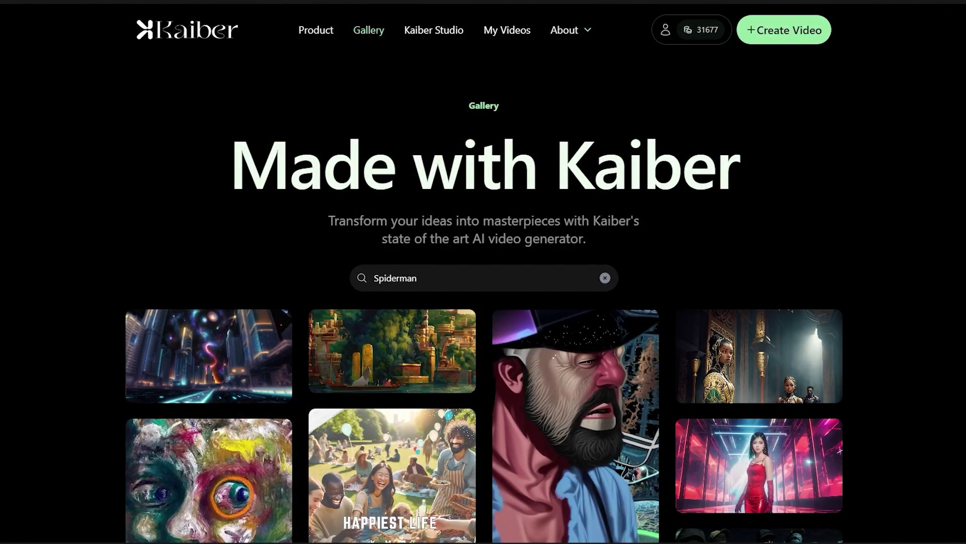
- Scroll down through the gallery's Spiderman search results
scroll(484, 302, down, 7)
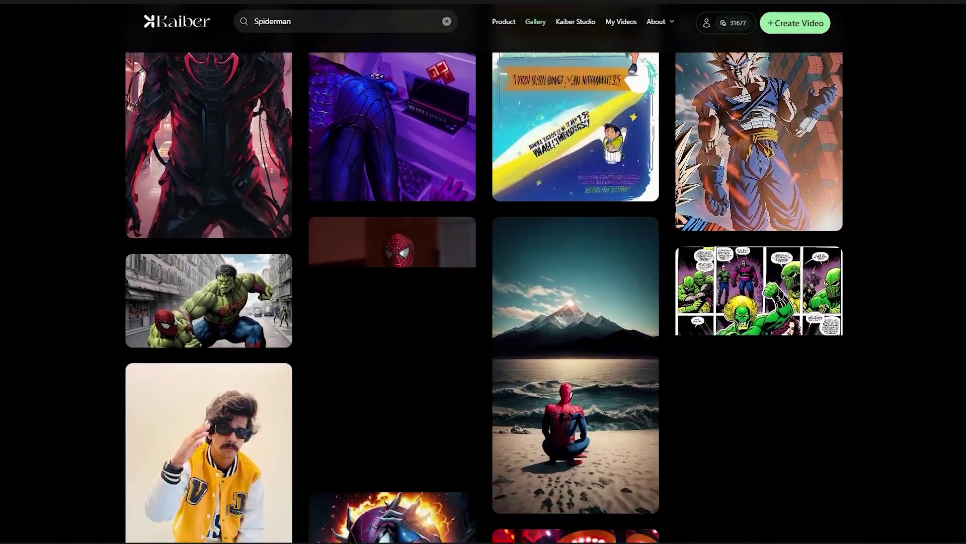